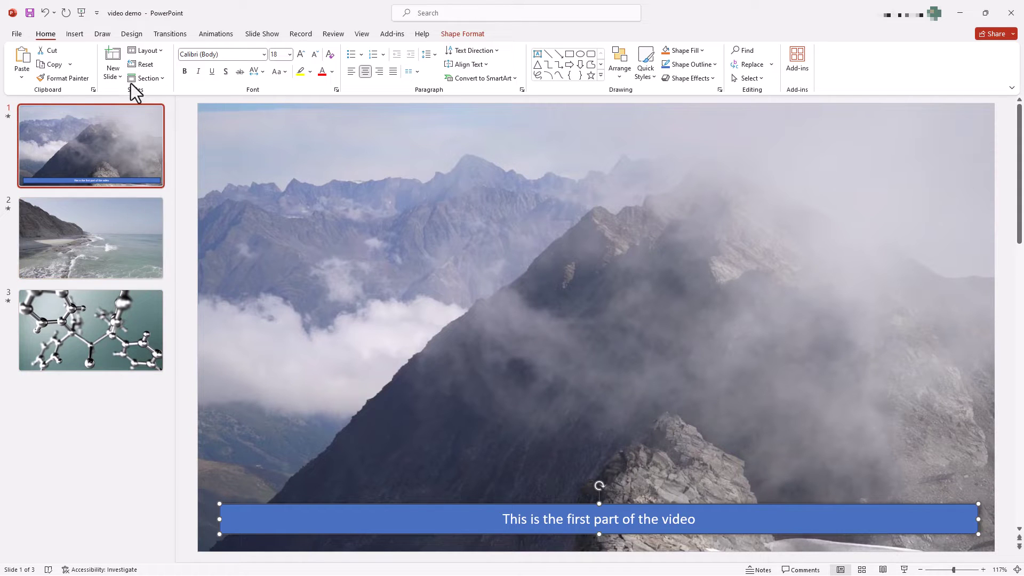
Step: Add a Blank slide, move it to the start of the deck, and show the video insert sources
left_click(111, 77)
left_click(132, 218)
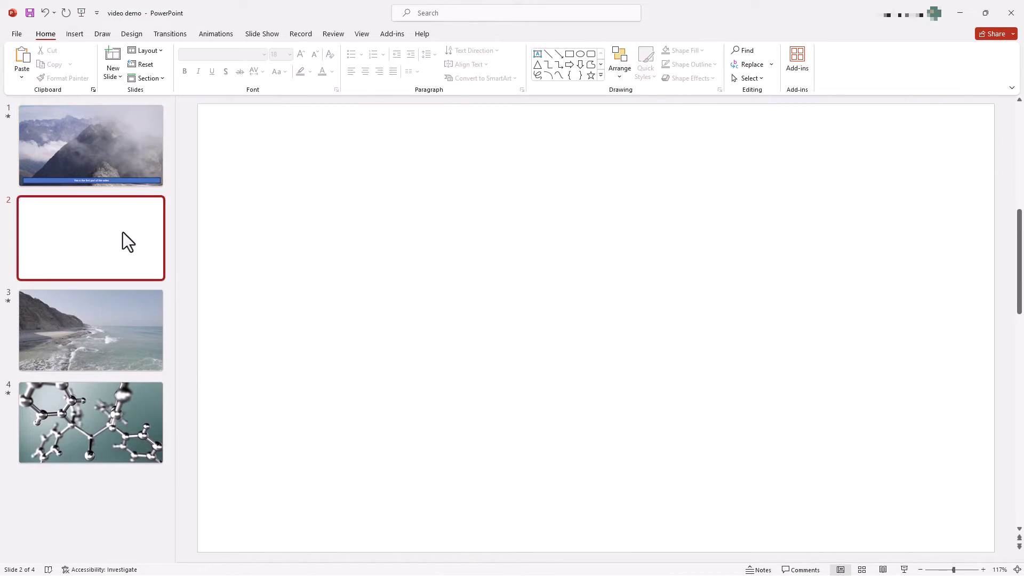
left_click_drag(122, 232, 126, 142)
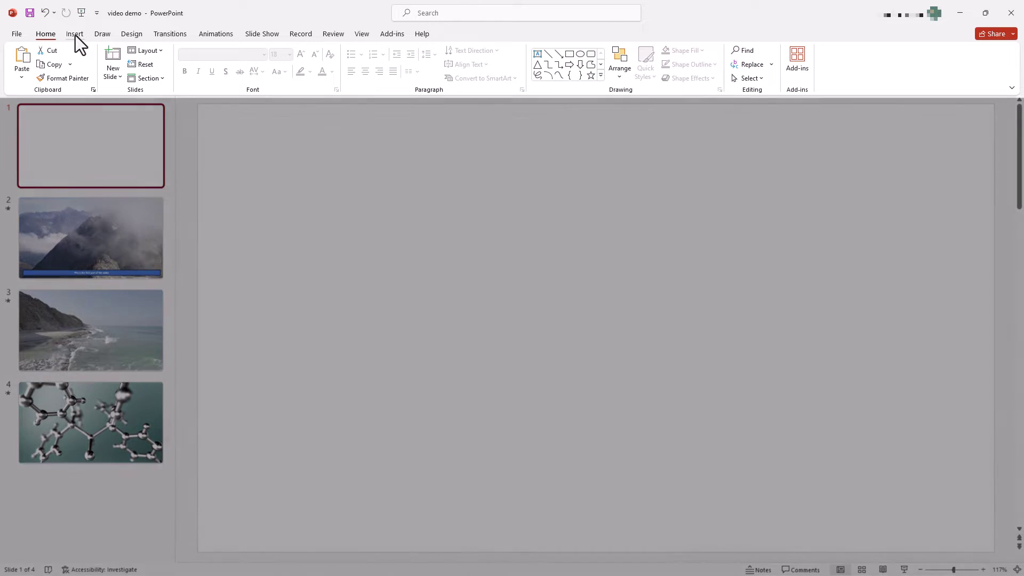
left_click(75, 36)
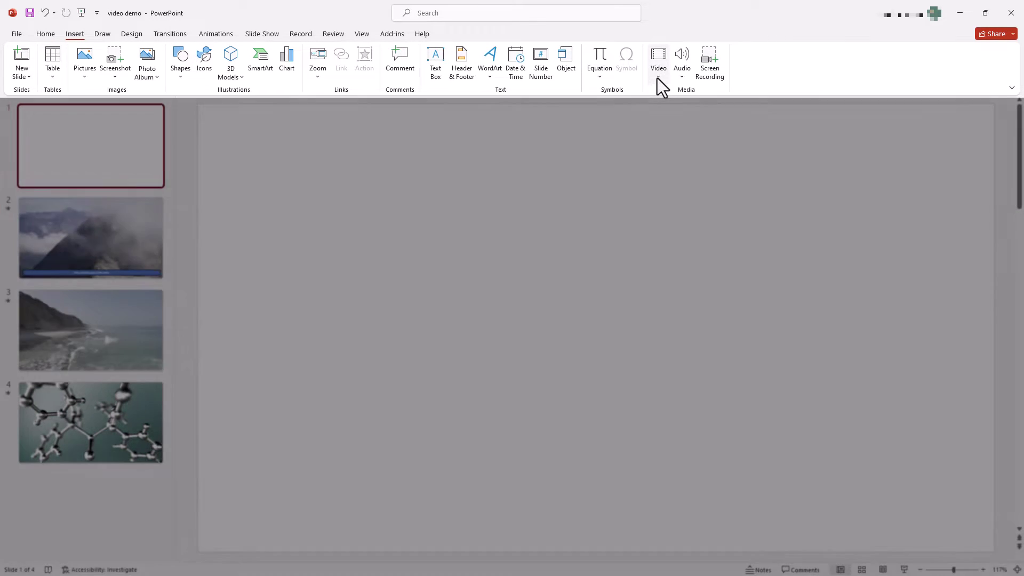
left_click(657, 78)
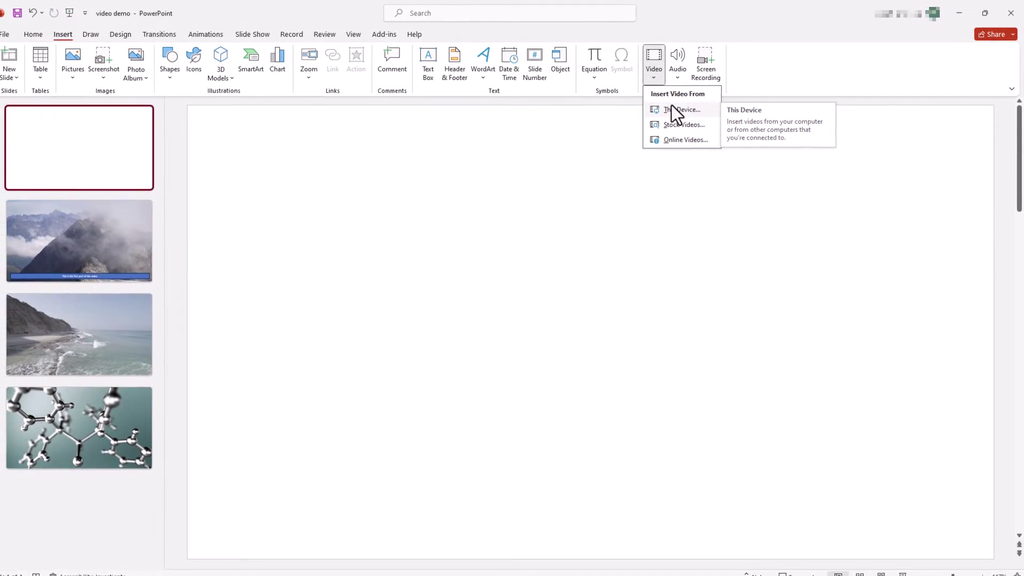
Step: Browse the Stock Videos library, including Cartoon People, then choose inserting a video from This Device
left_click(702, 122)
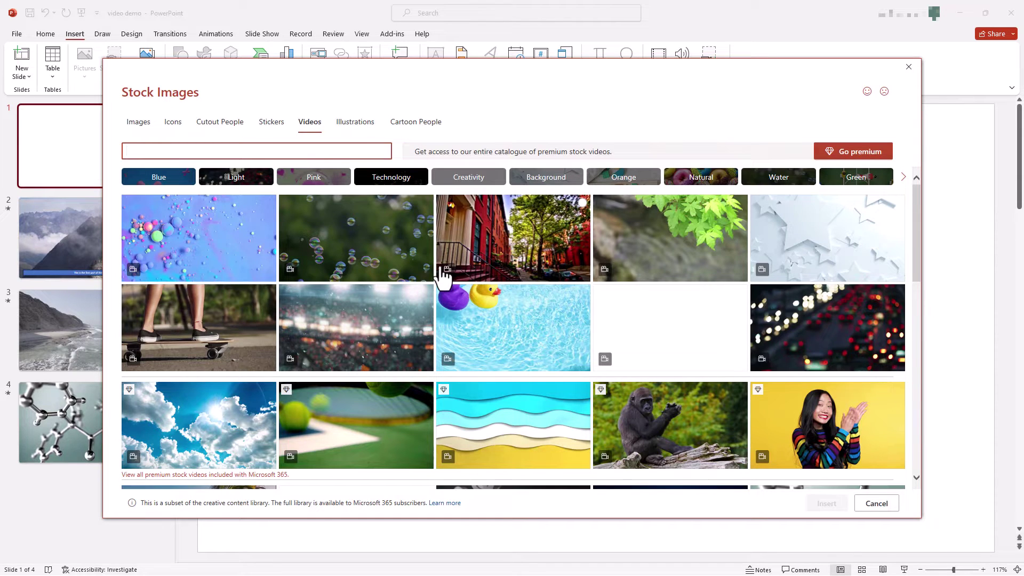
left_click(429, 126)
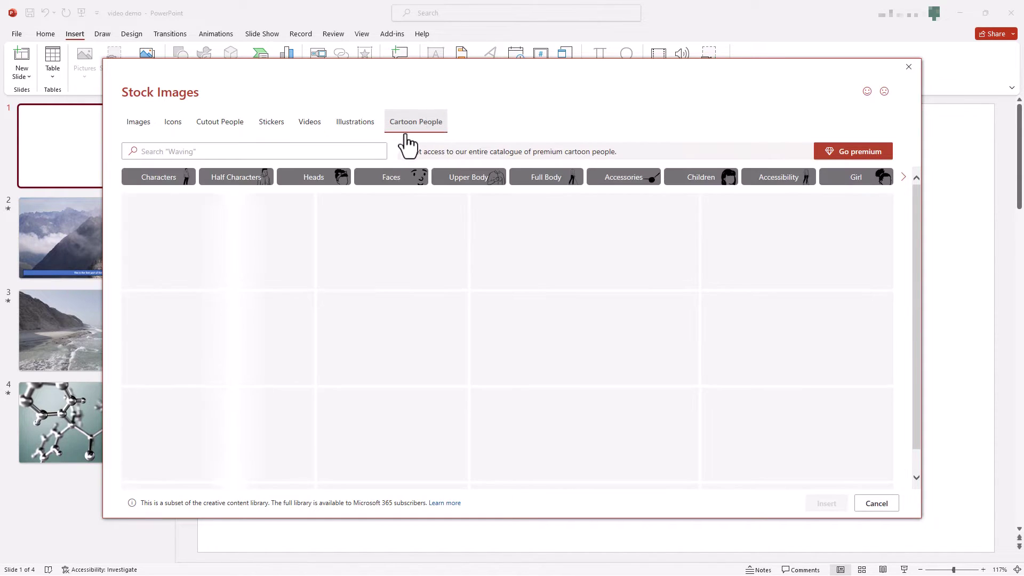
left_click(319, 131)
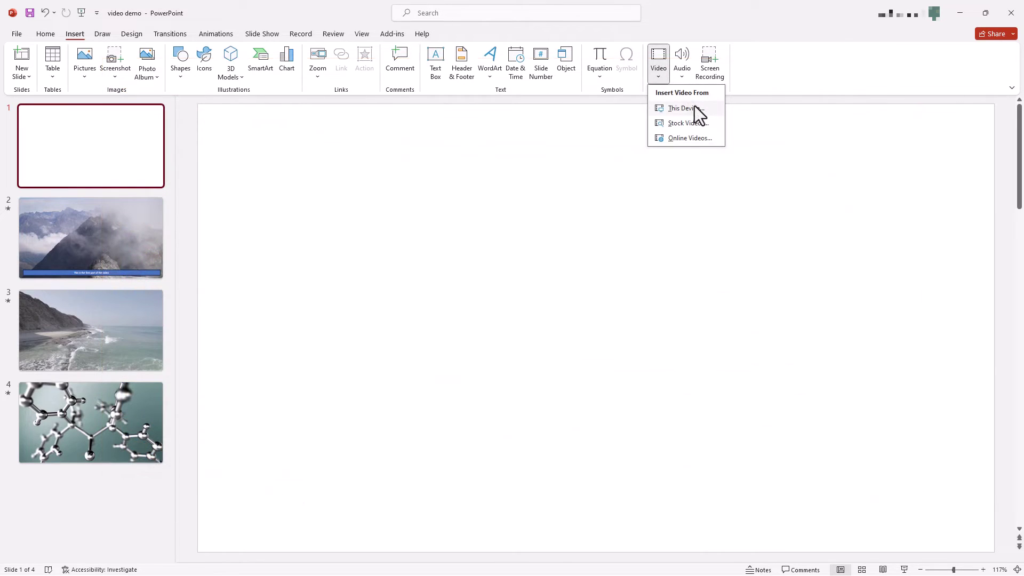
left_click(694, 107)
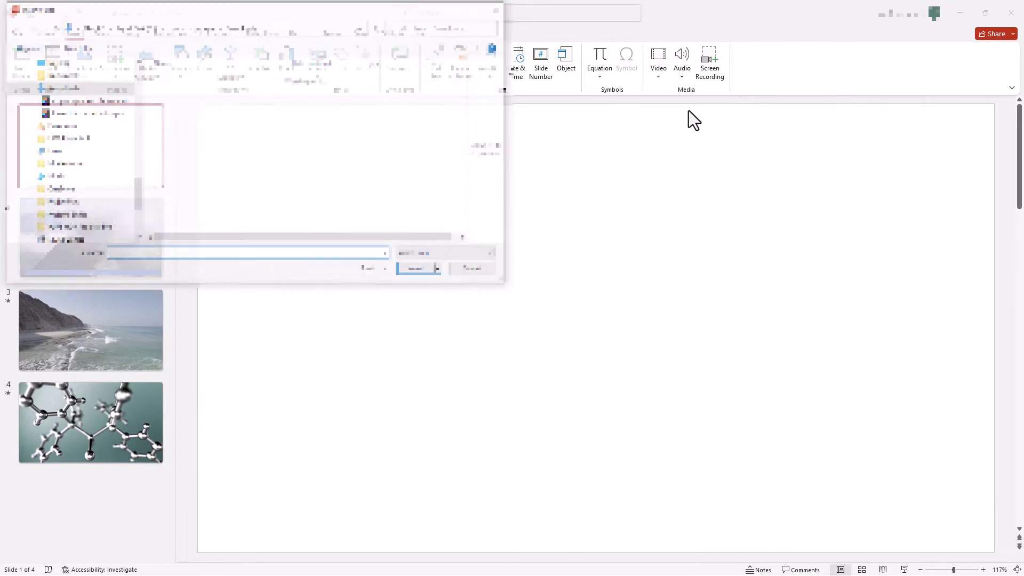
Step: Insert the beach video file onto slide 1, filling it at 19.05 cm by 33.87 cm
double_click(270, 131)
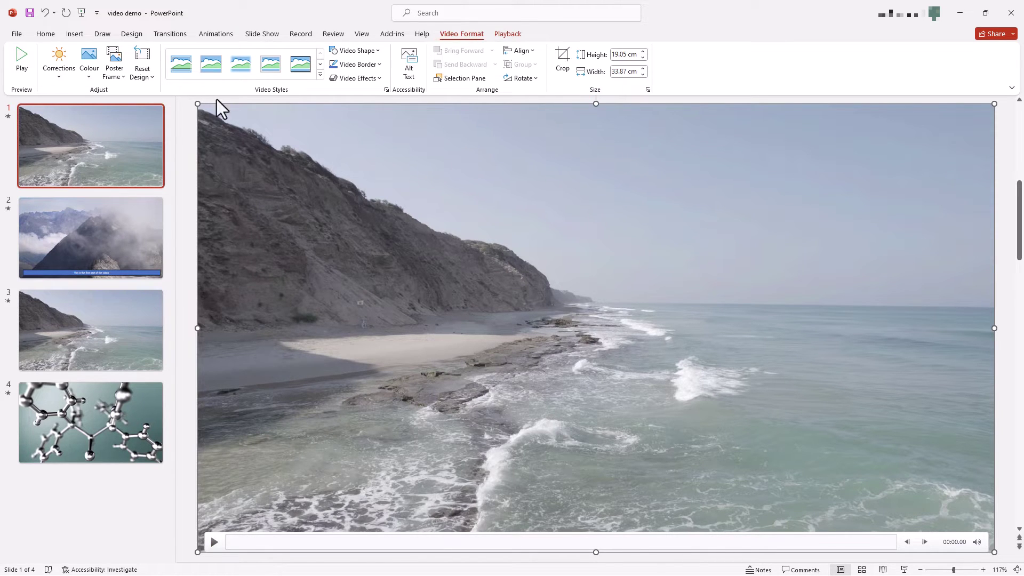
left_click(59, 76)
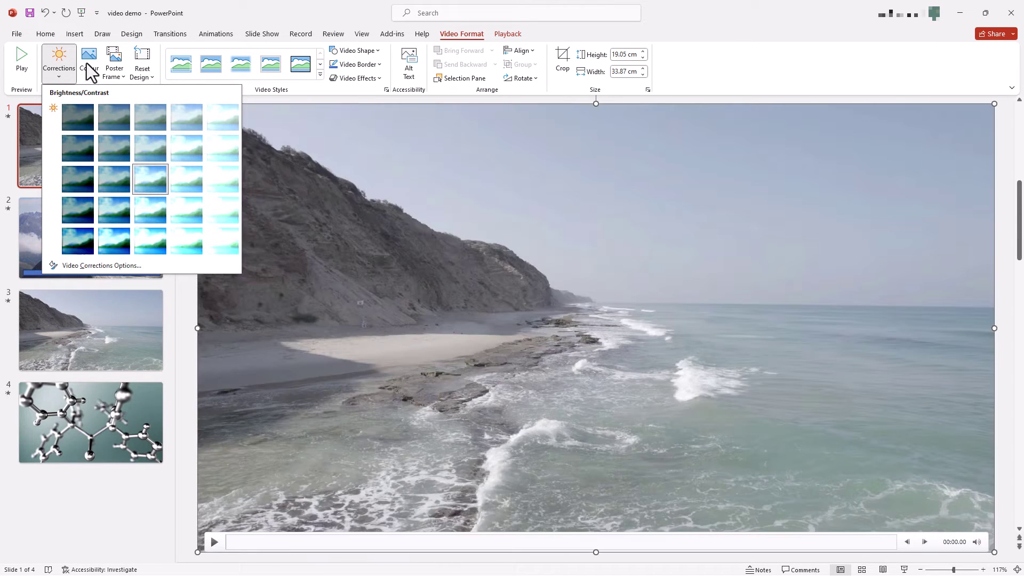
left_click(88, 63)
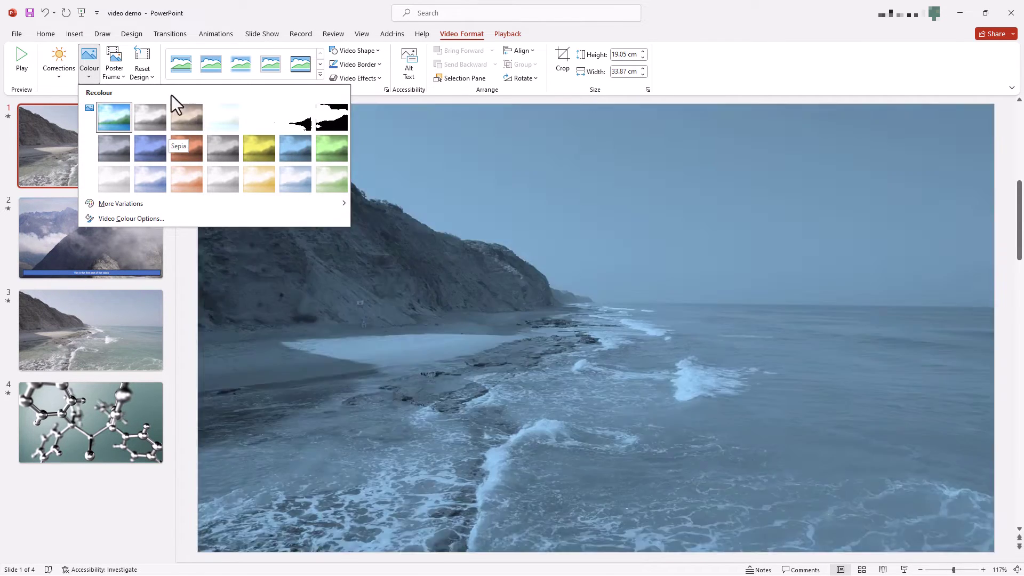
left_click(270, 65)
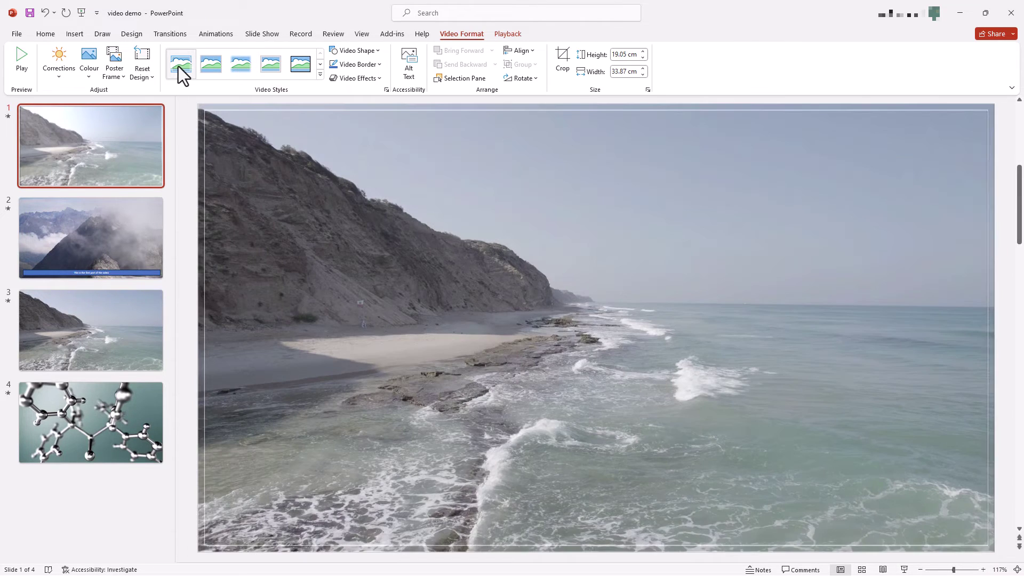
Step: Give the beach video a simple style and Snip Diagonal Corner Rectangle shape, then go to slide 2
left_click(178, 67)
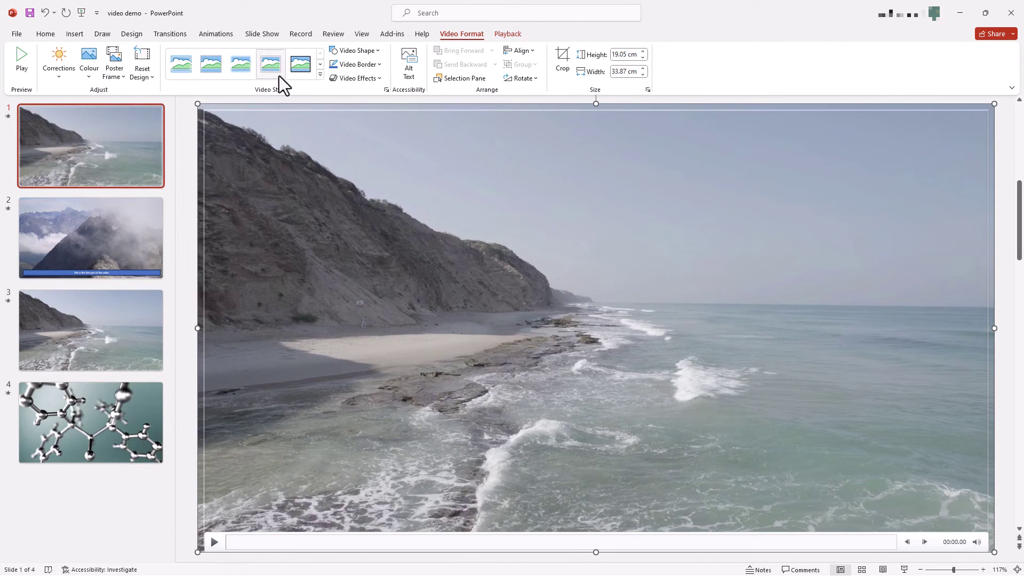
left_click(359, 53)
left_click(377, 79)
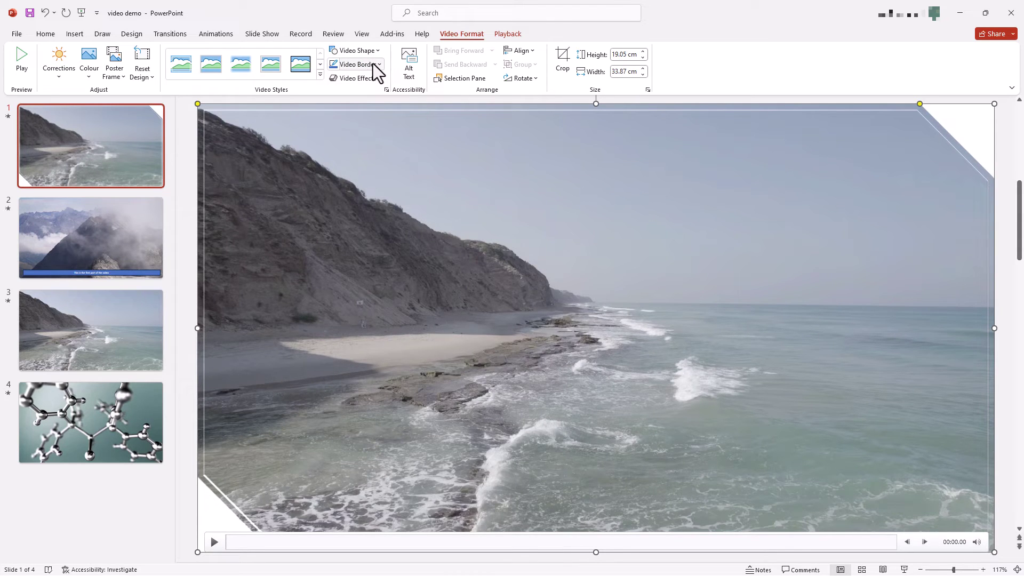
left_click(375, 64)
left_click(511, 84)
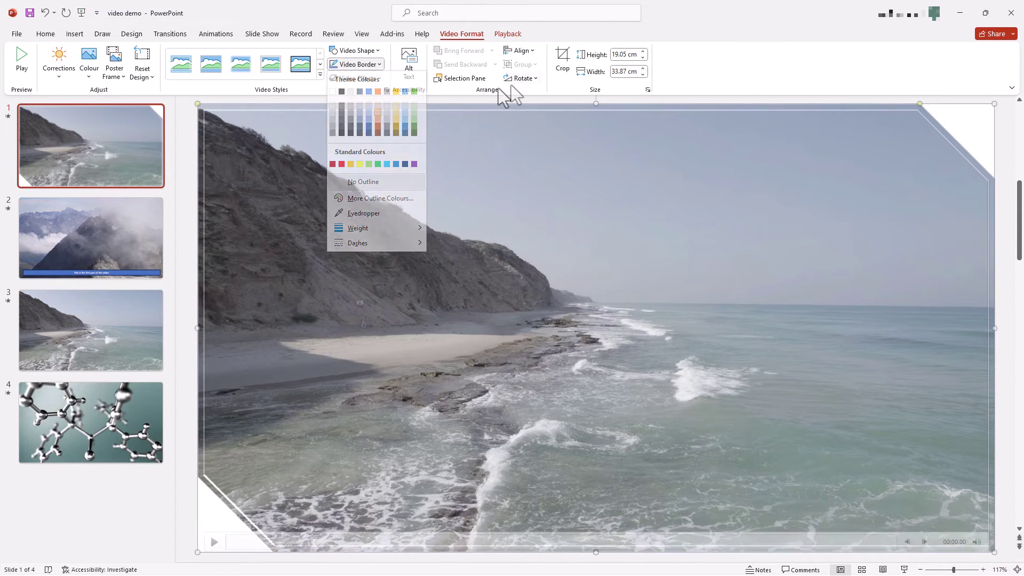
left_click(135, 223)
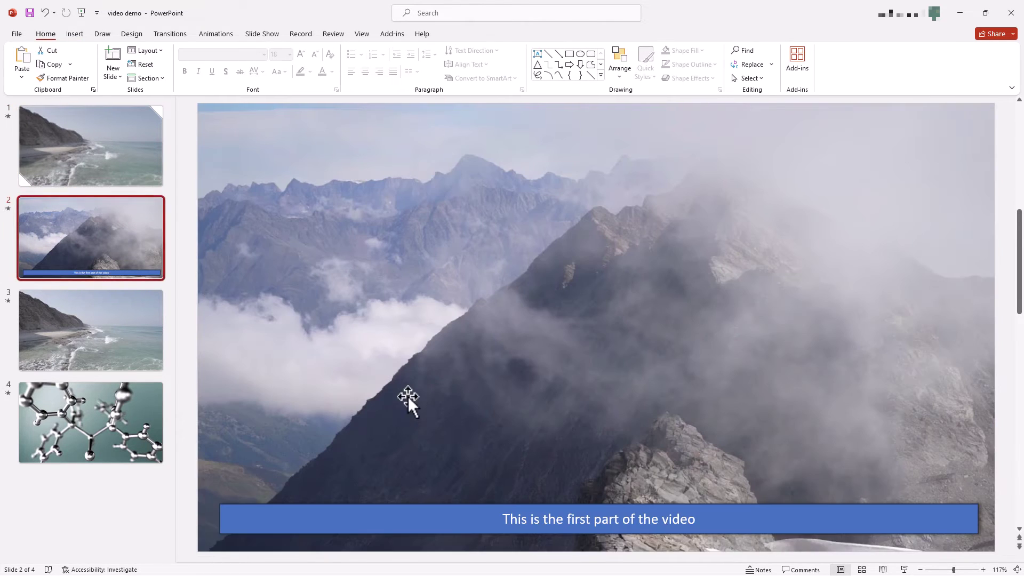
left_click(494, 508)
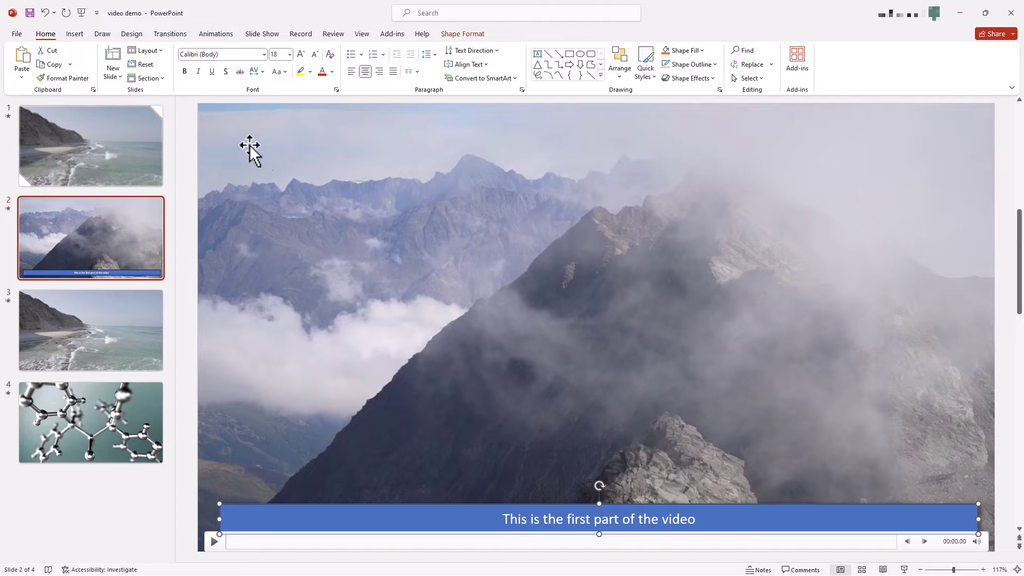
left_click(75, 34)
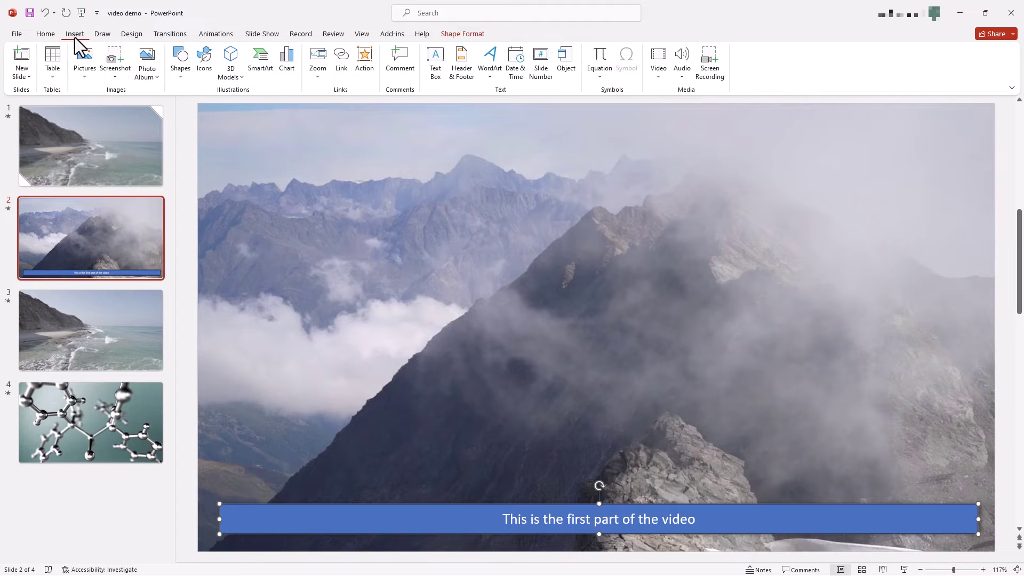
left_click(181, 72)
left_click(699, 91)
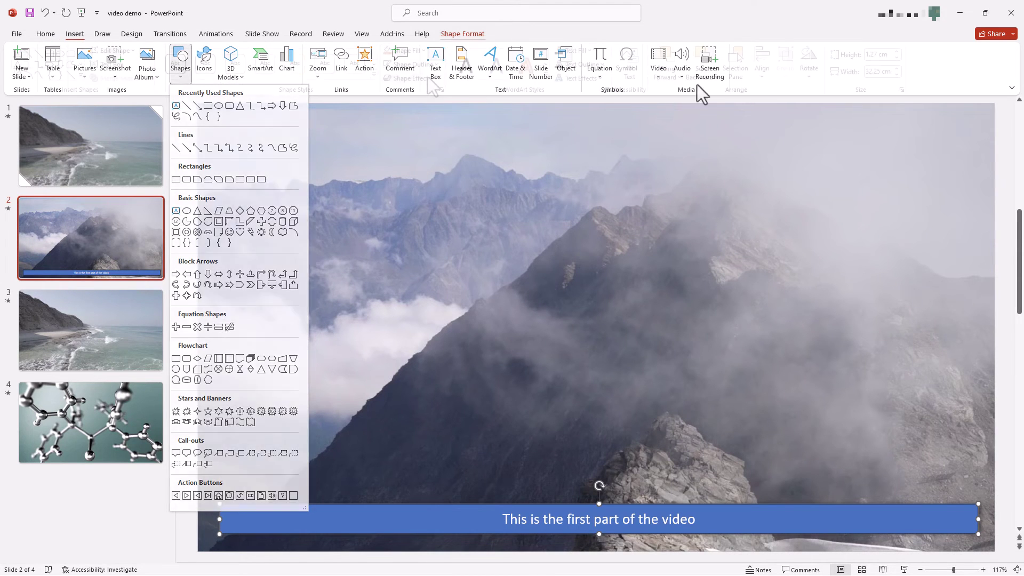
left_click(462, 34)
left_click(422, 78)
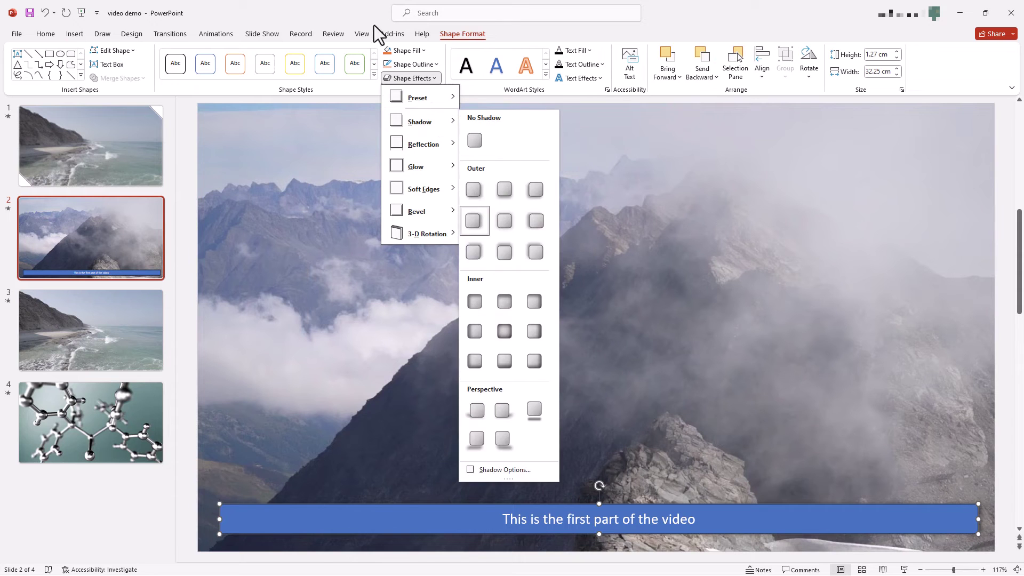
left_click(374, 32)
mouse_move(578, 421)
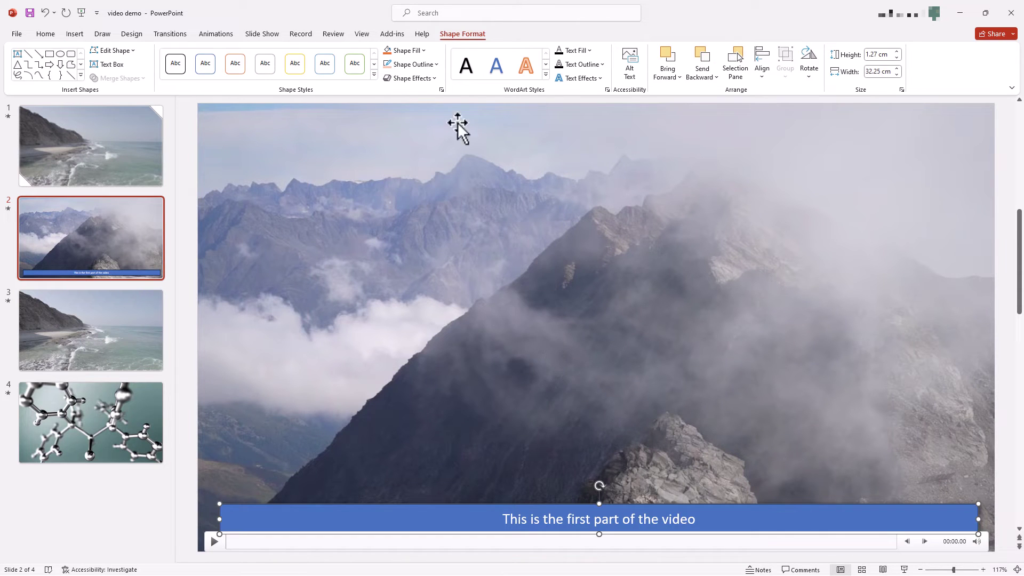
Step: Check that slide 2's caption uses Fade, starting With Previous, duration 01.00
left_click(227, 36)
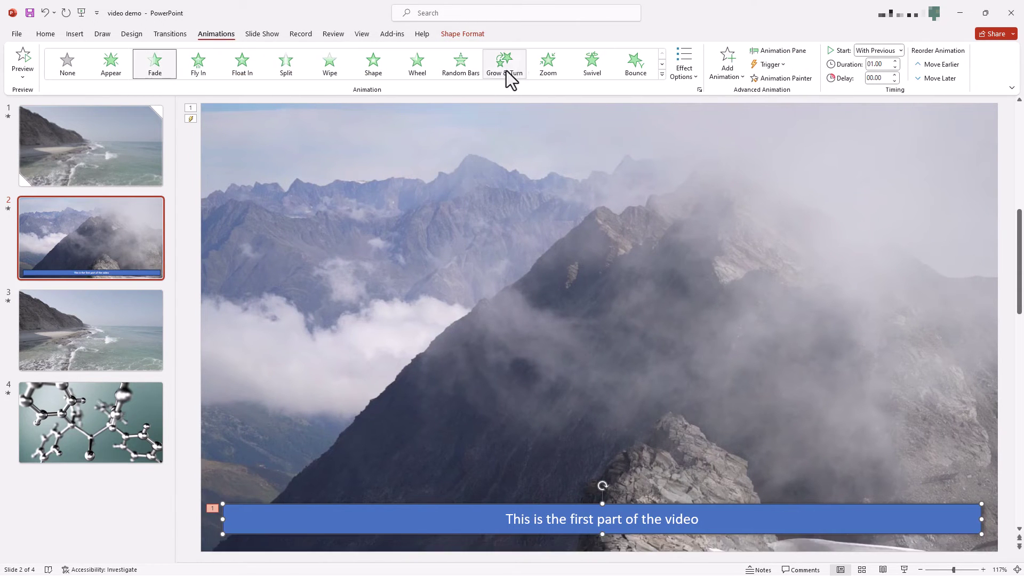
mouse_move(272, 139)
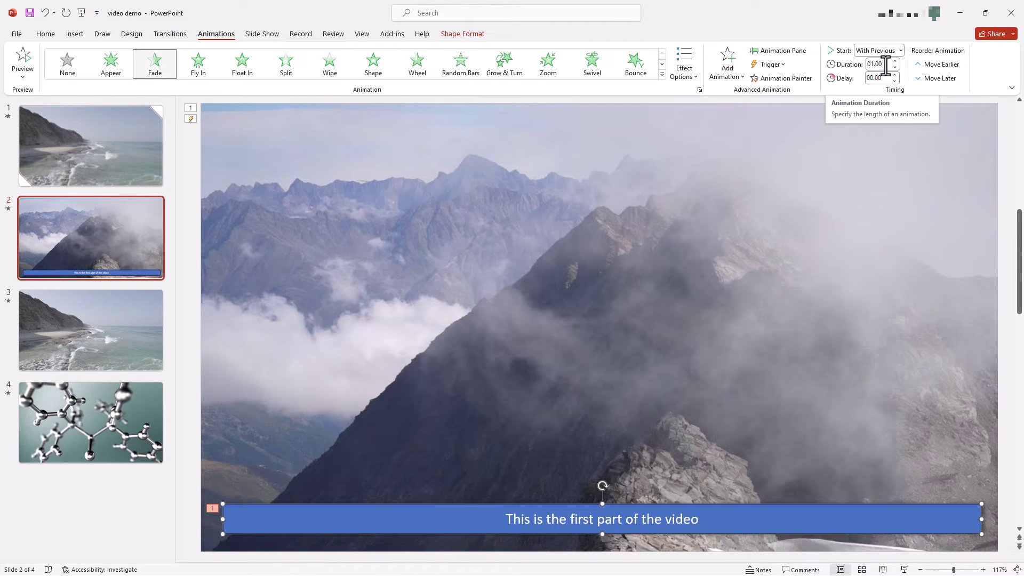
mouse_move(754, 242)
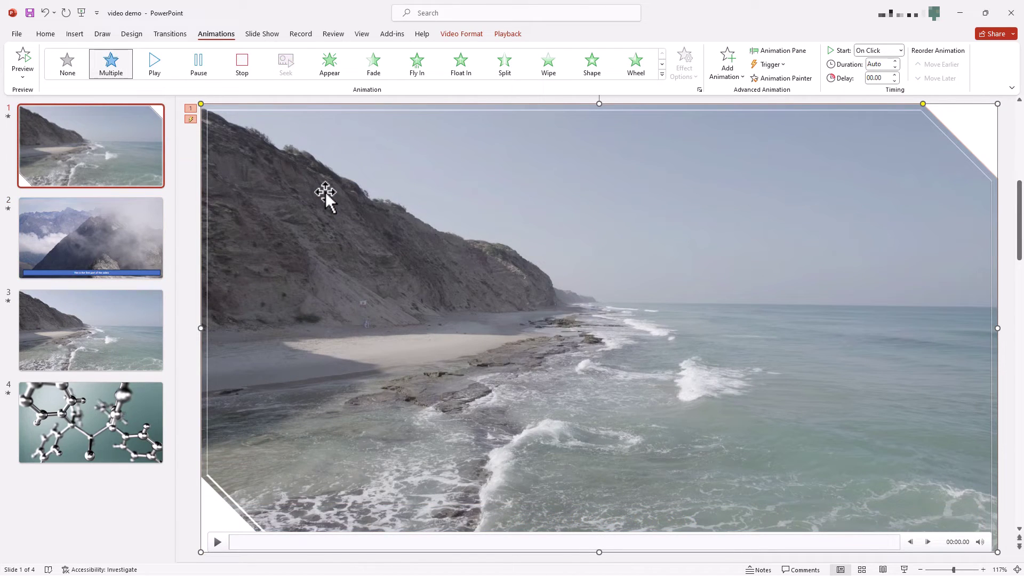
Step: Trim the beach video to start at 00:05.708 and end at 00:30.022
left_click(508, 33)
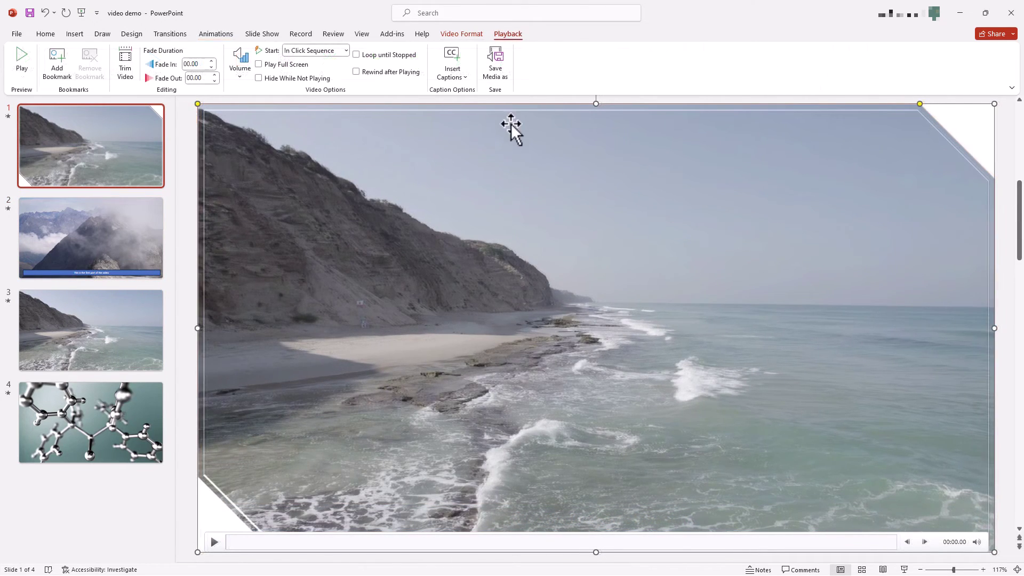
left_click(126, 75)
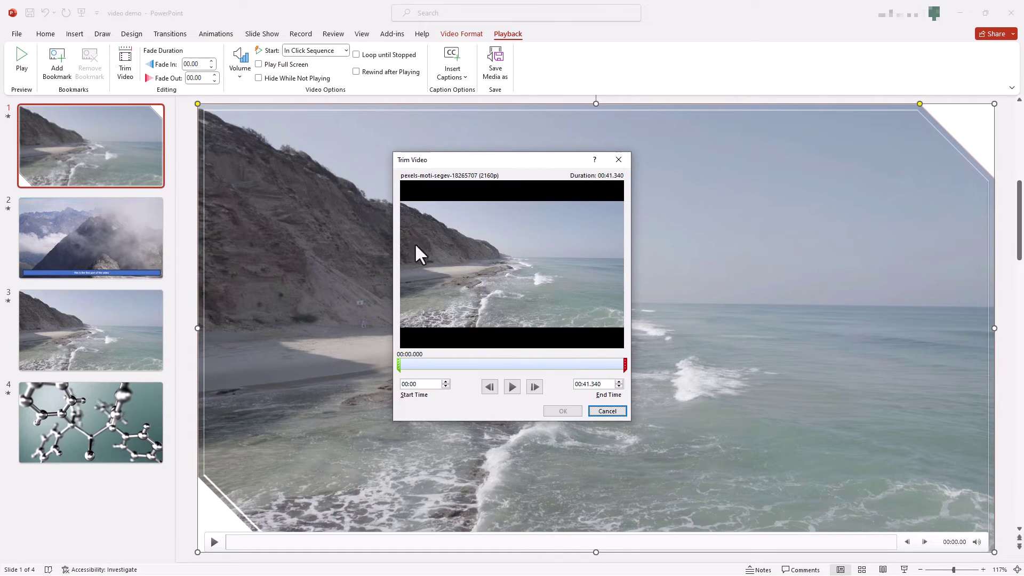
left_click_drag(398, 364, 441, 361)
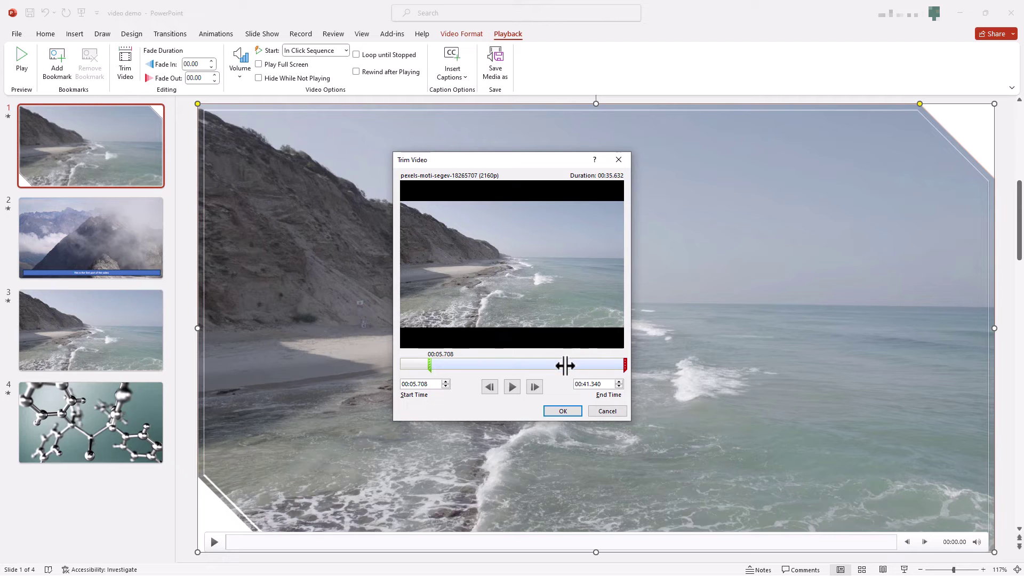
left_click_drag(625, 365, 564, 364)
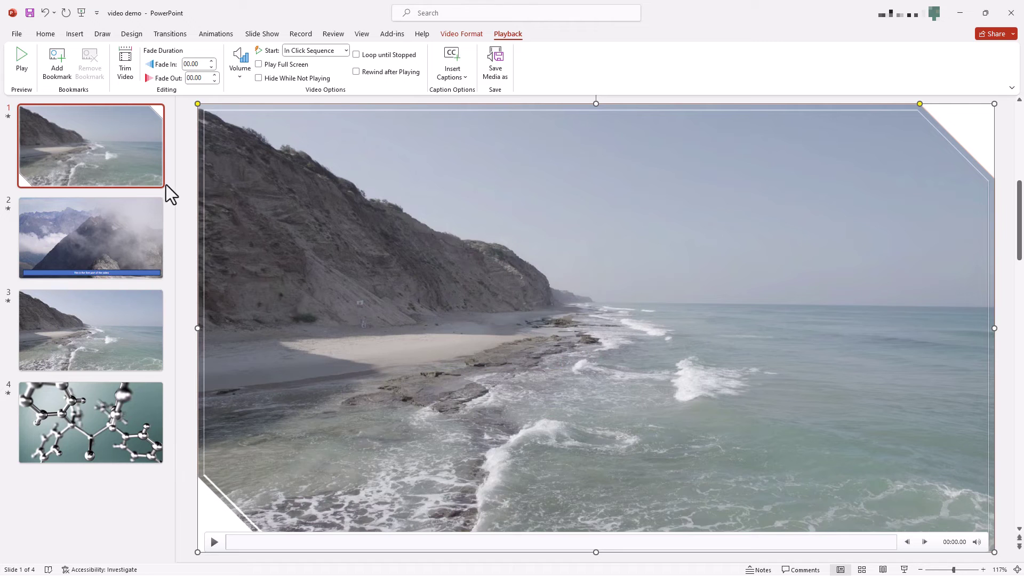
Step: Duplicate the beach video slide so the deck has five slides, then go to File backstage
right_click(108, 147)
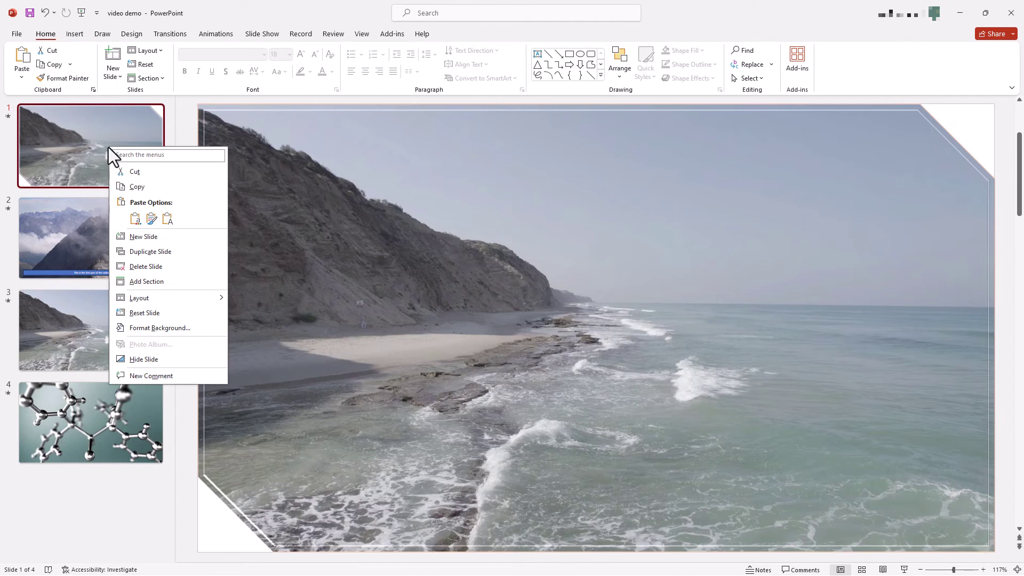
left_click(178, 250)
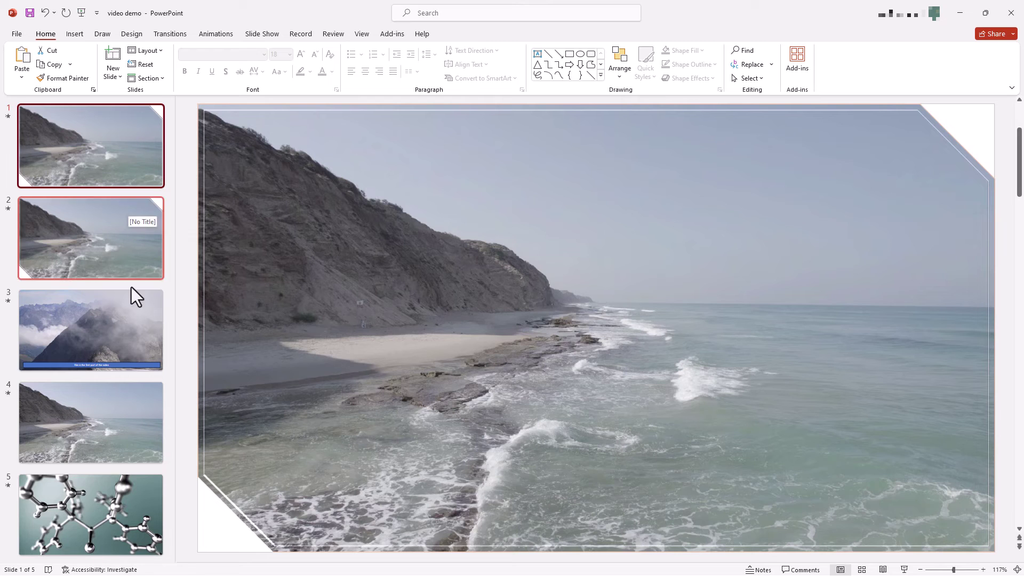
left_click(17, 35)
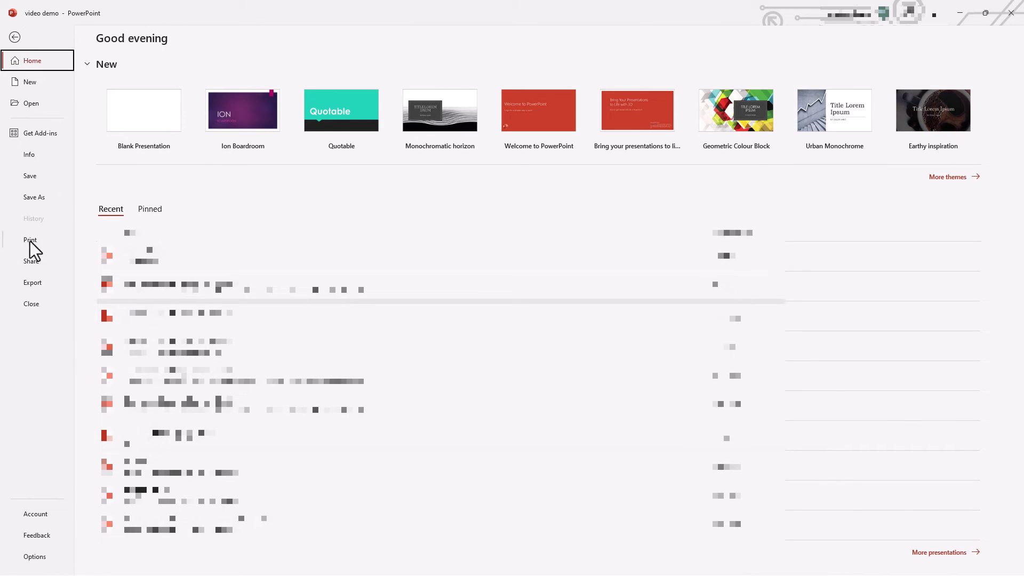
Step: Save the presentation as 'video demo' in Documents with a video file type
left_click(38, 284)
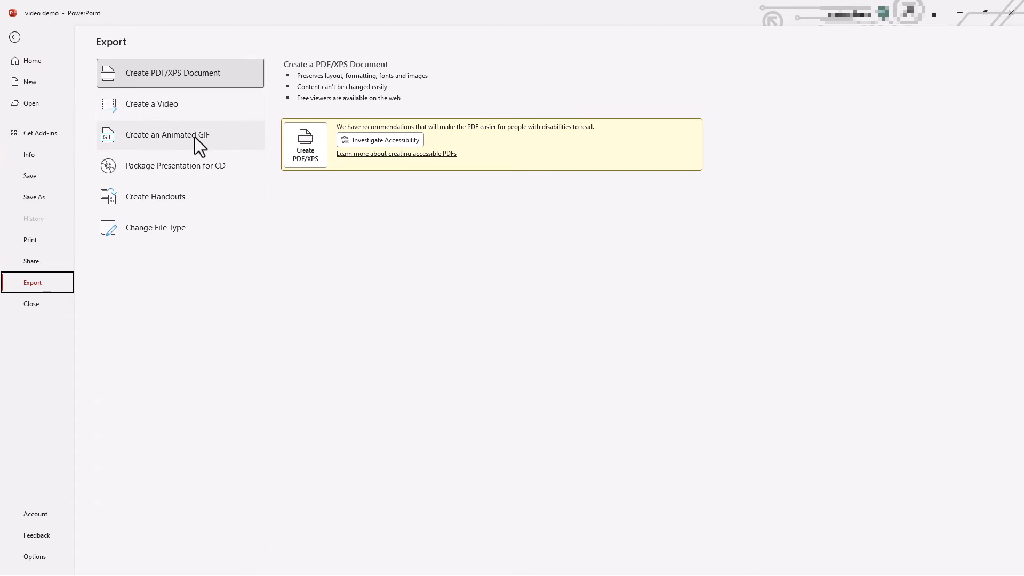
left_click(36, 195)
left_click(251, 219)
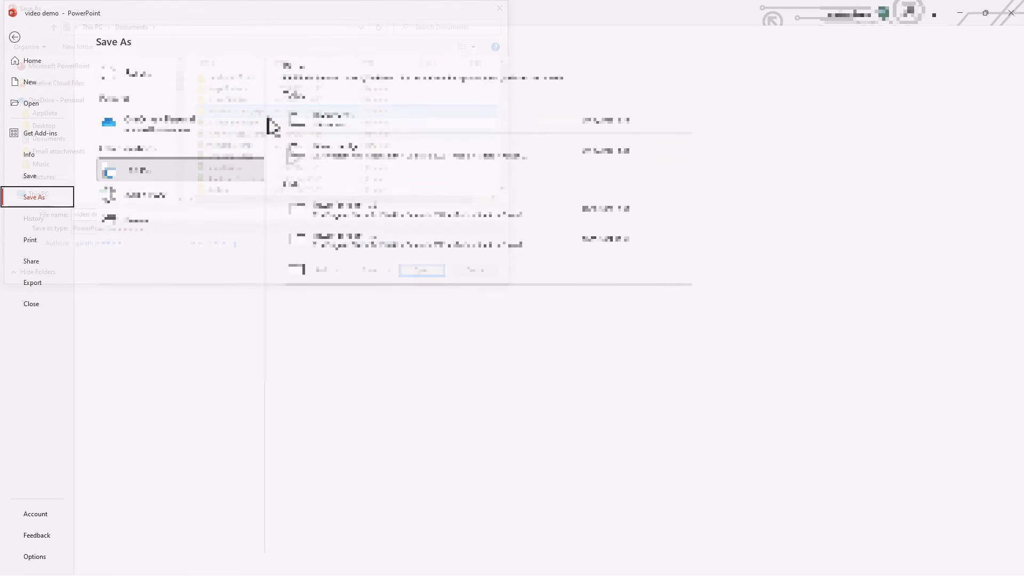
left_click(249, 230)
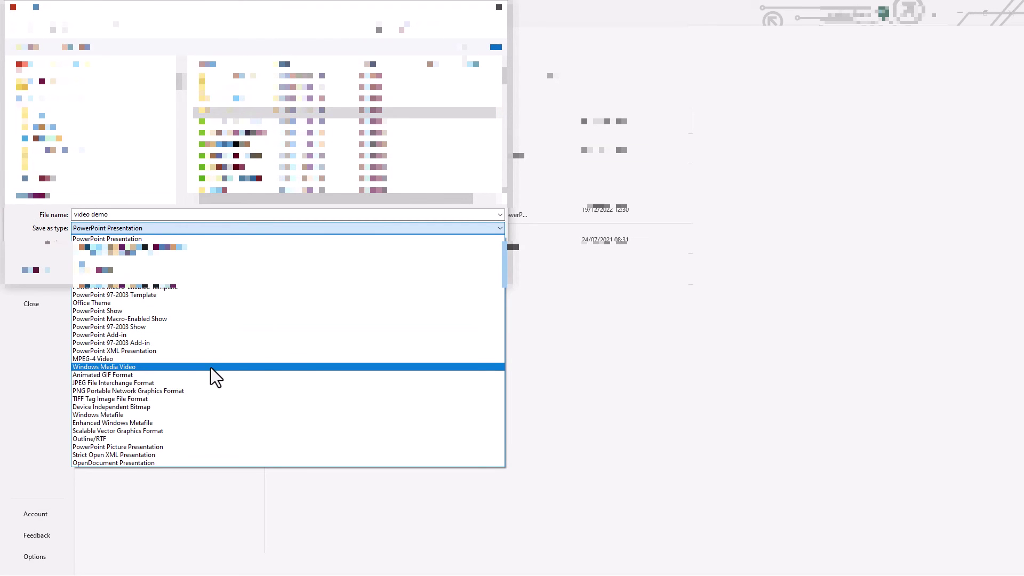